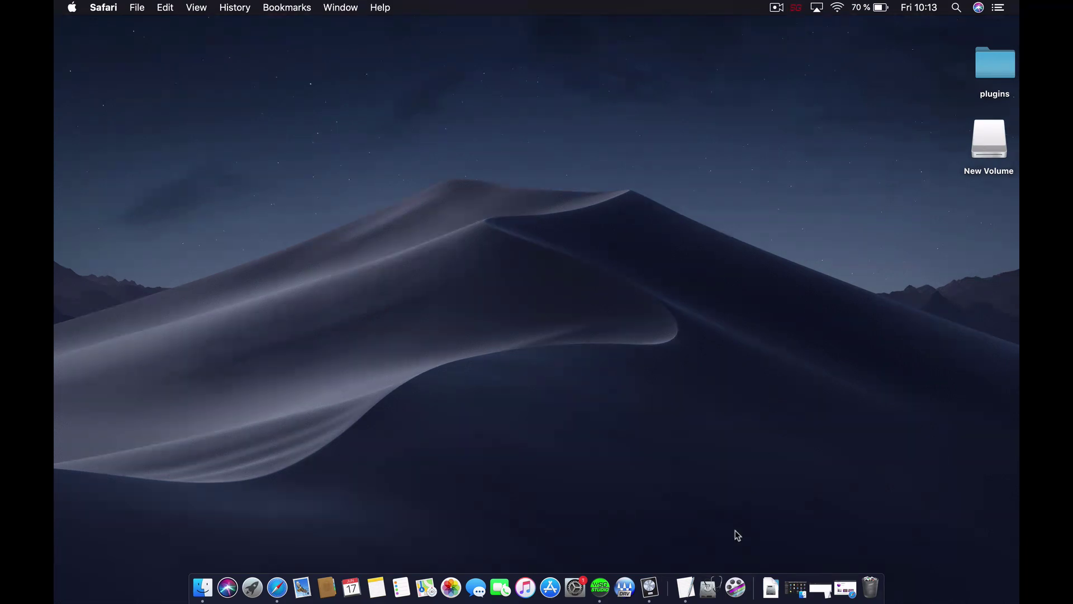
Look over the app grid and the createinstallmedia command note, then minimize the note.
left_click(270, 27)
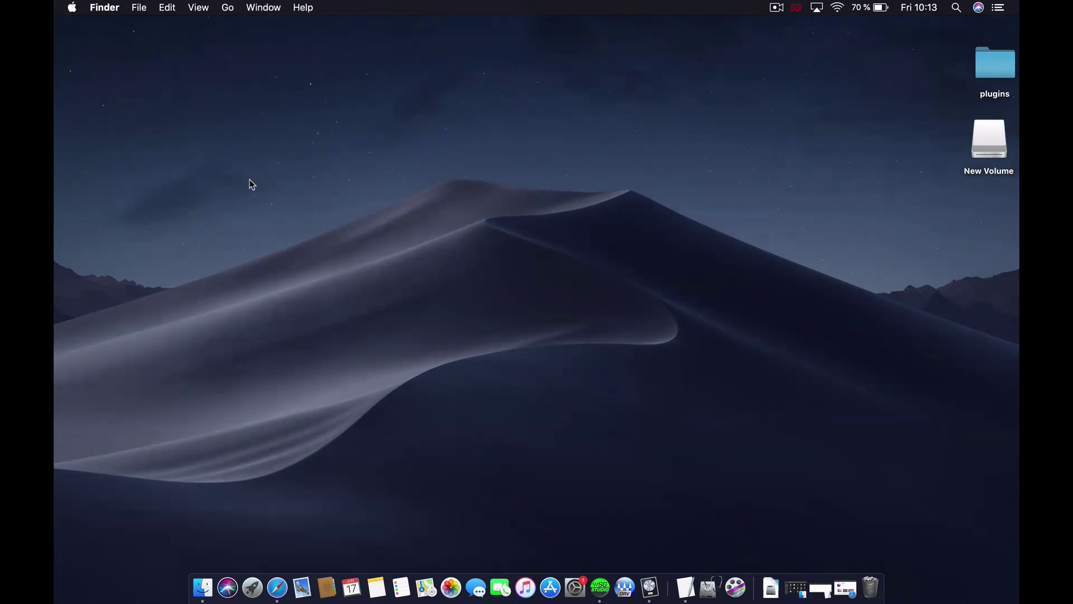
key("F4")
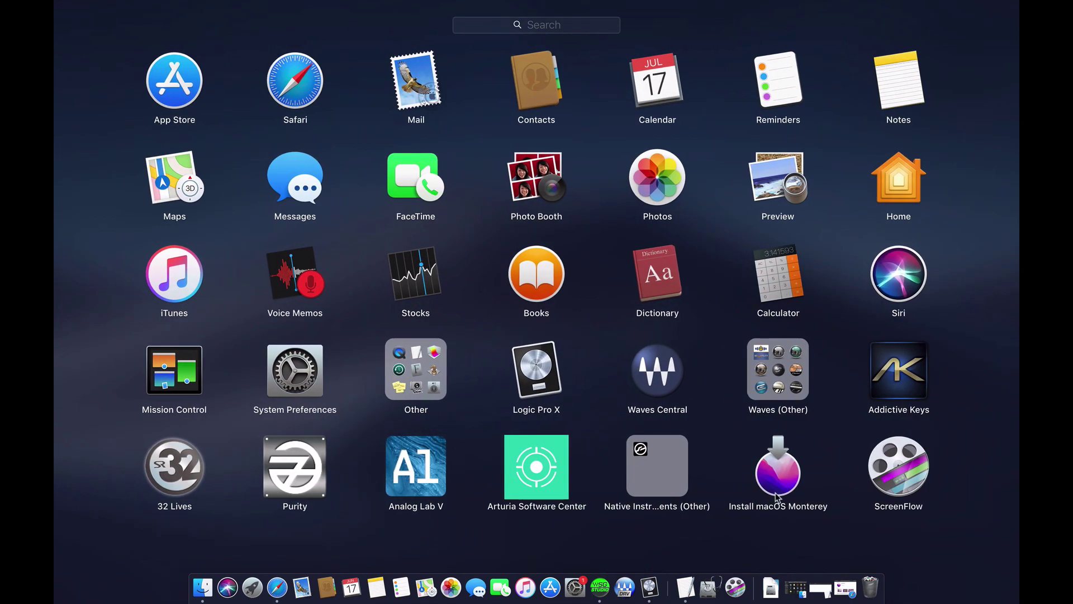
left_click(249, 241)
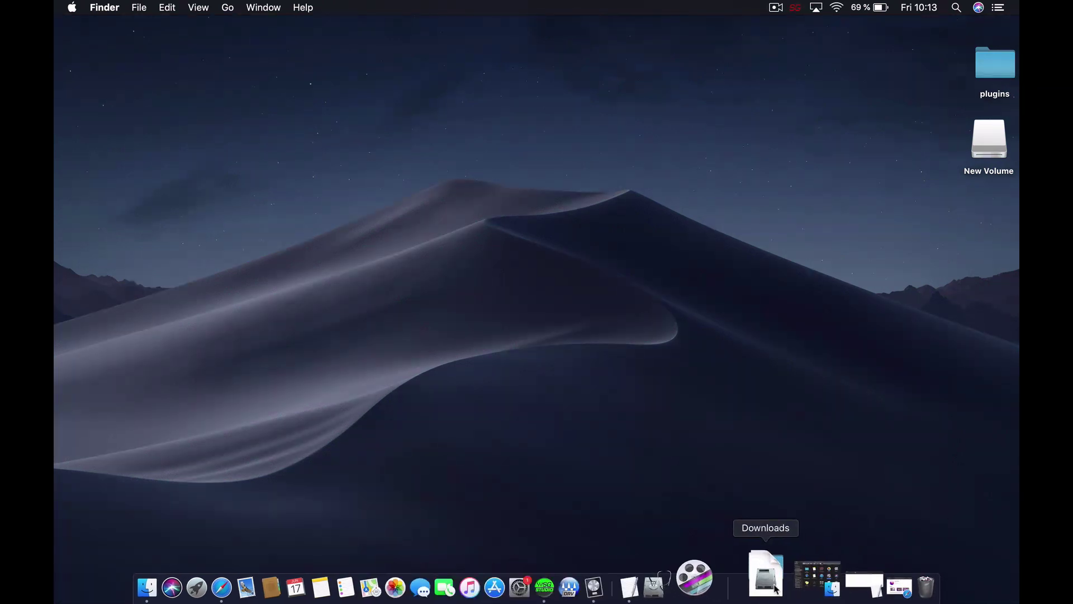
left_click(687, 584)
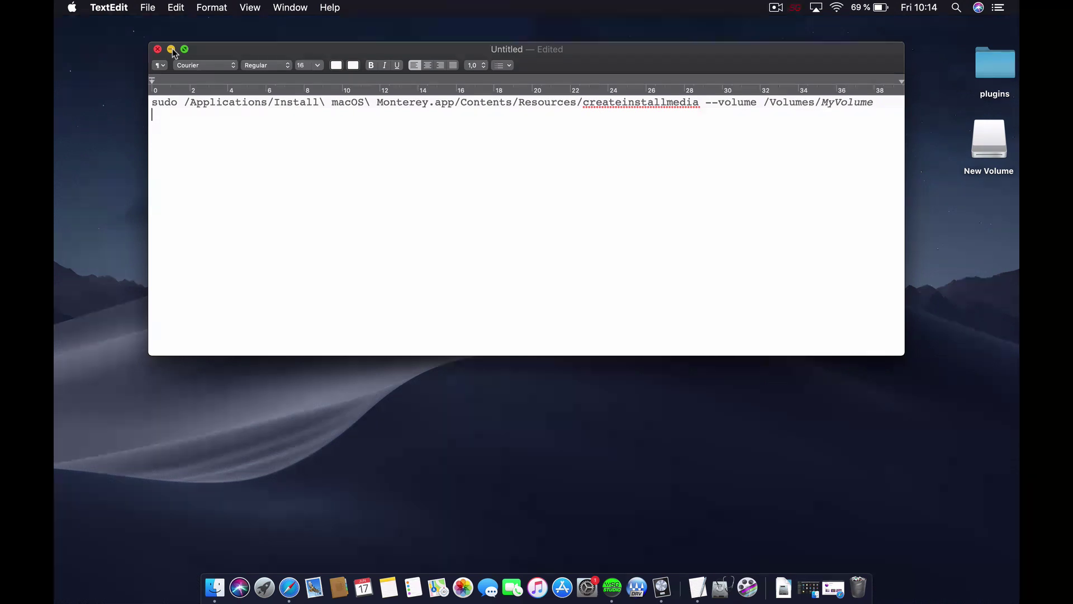
left_click(172, 49)
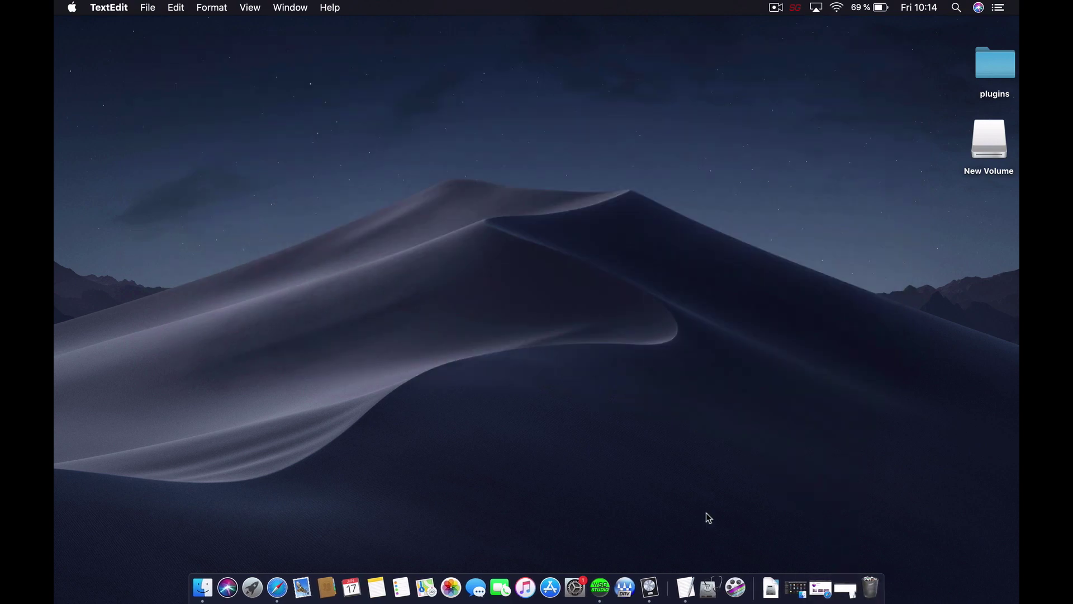
In Disk Utility, erase the external New Volume drive and rename it USB.
left_click(713, 585)
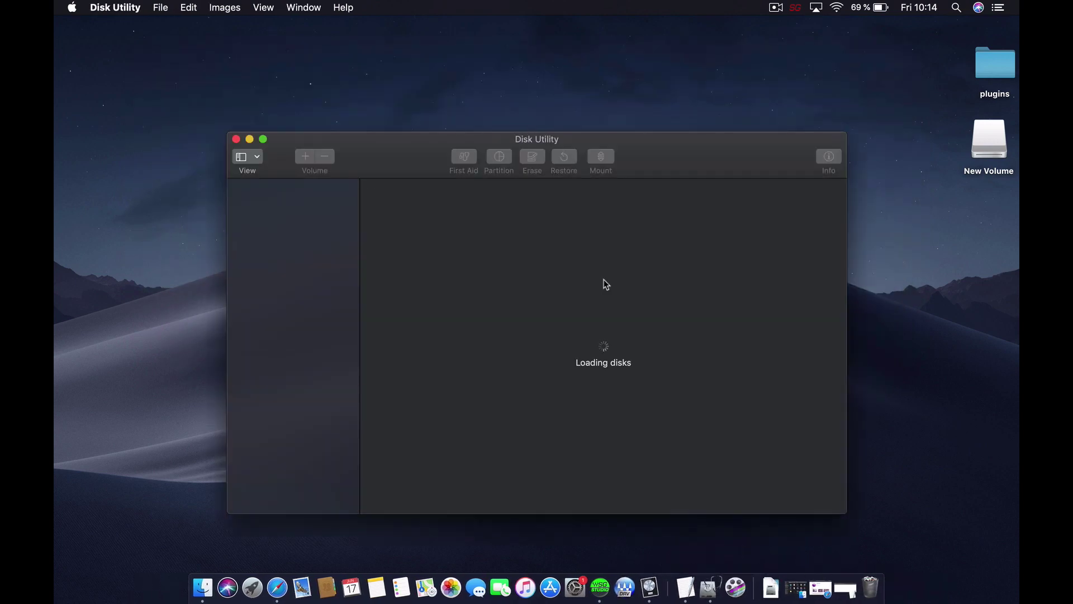
left_click(301, 277)
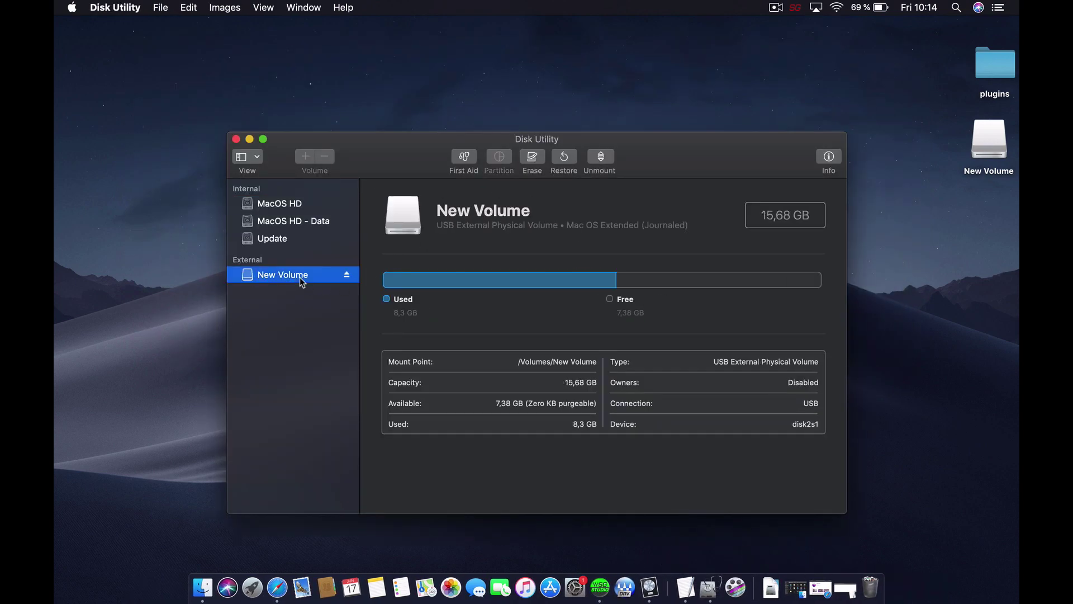
left_click(532, 158)
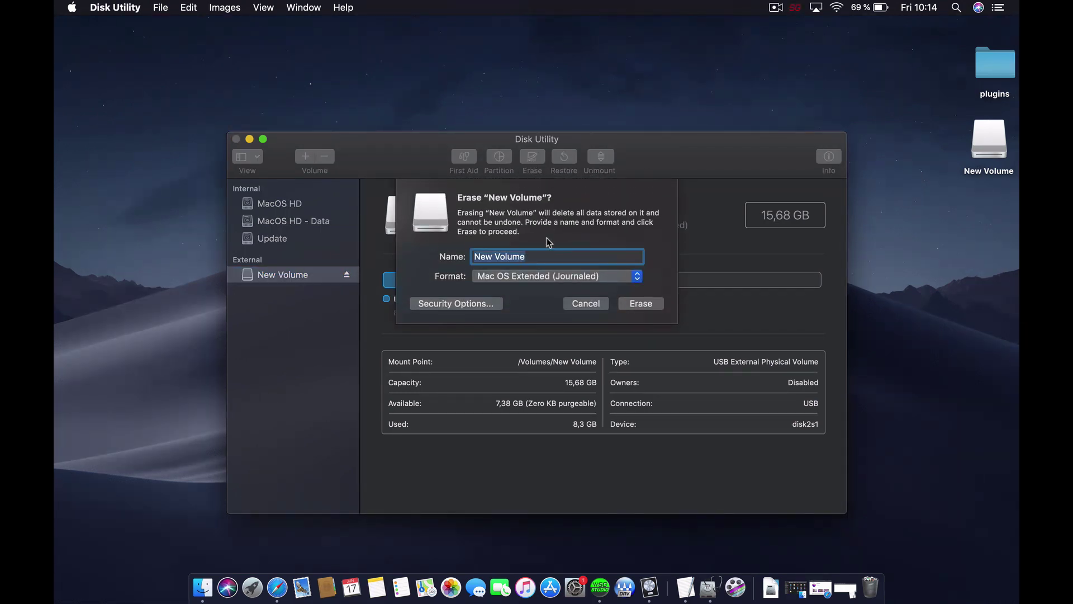
type("USB")
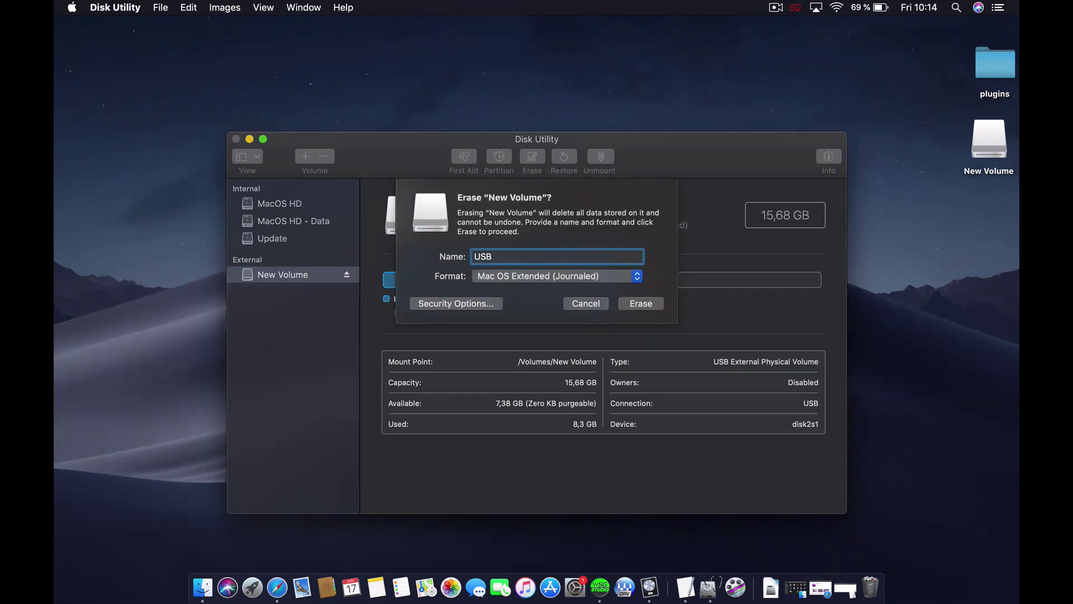
left_click(634, 305)
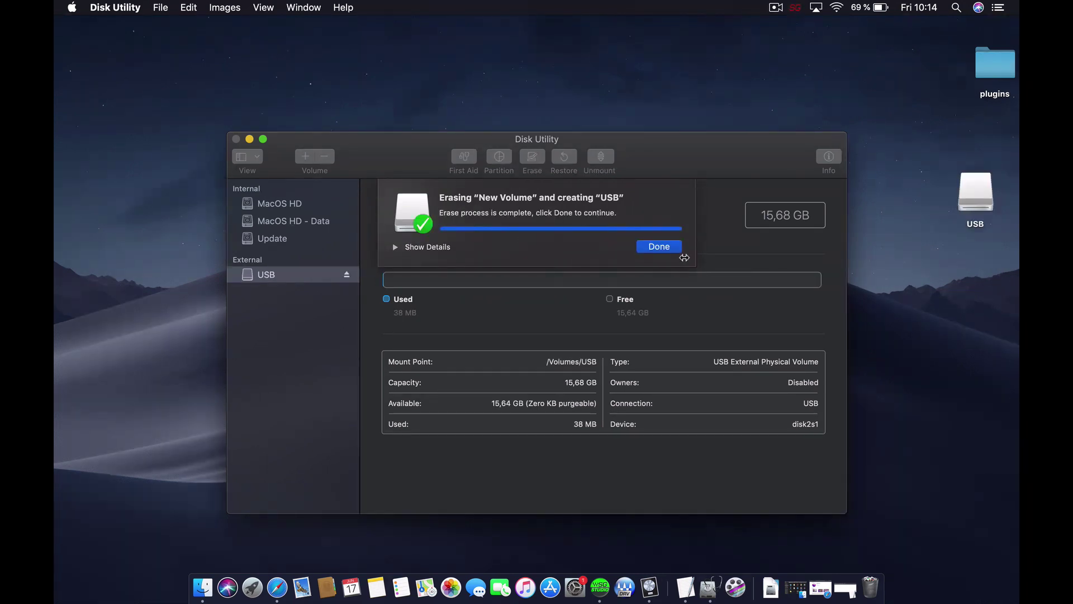
left_click(672, 248)
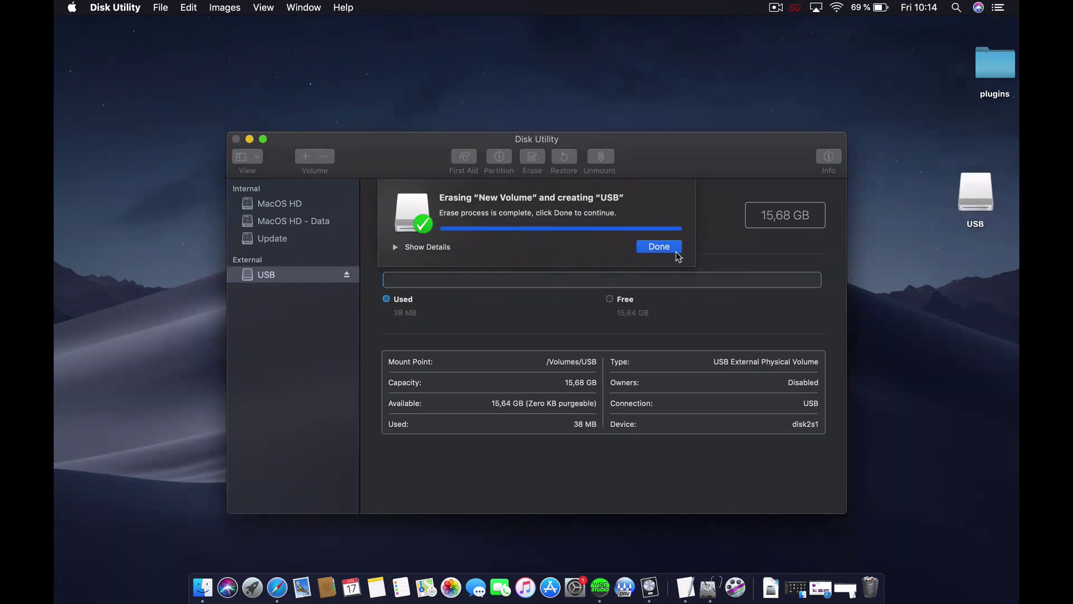
Quit Disk Utility, launch Terminal from search and widen it to 119 columns.
left_click(236, 138)
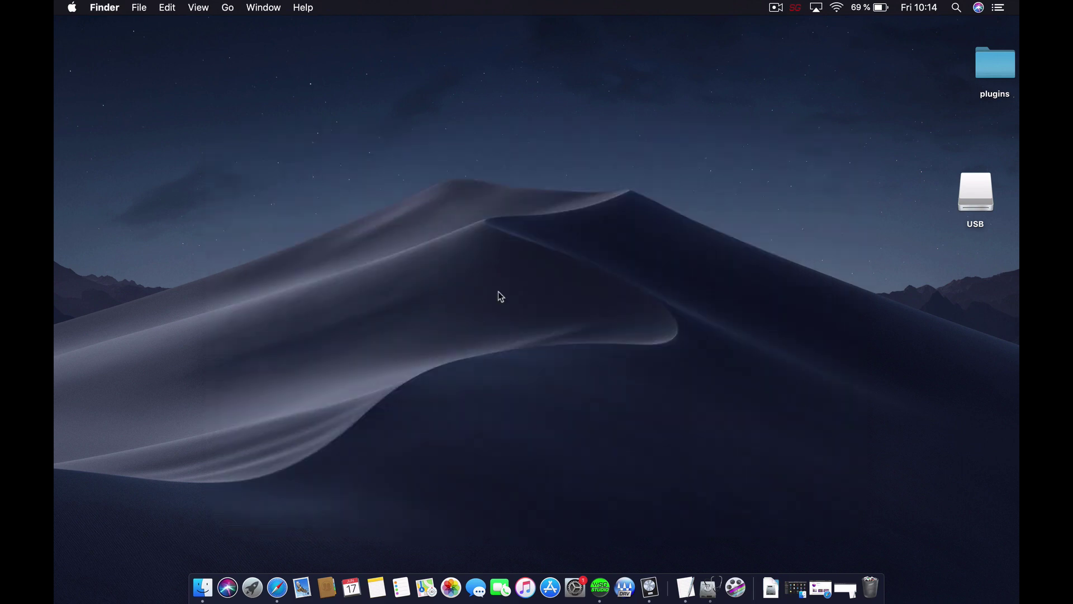
left_click(955, 7)
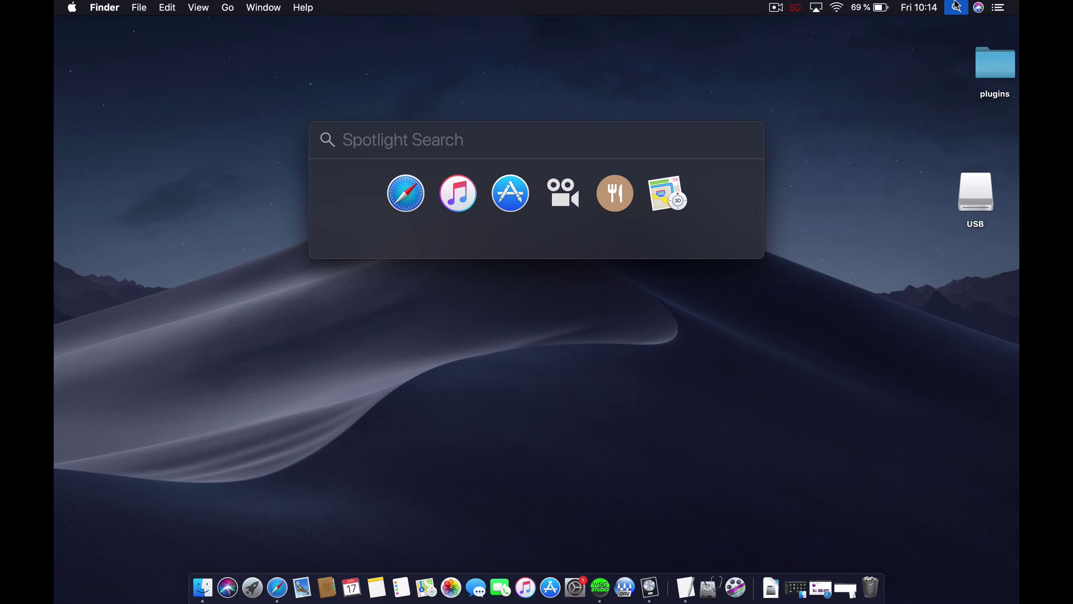
type("terminal")
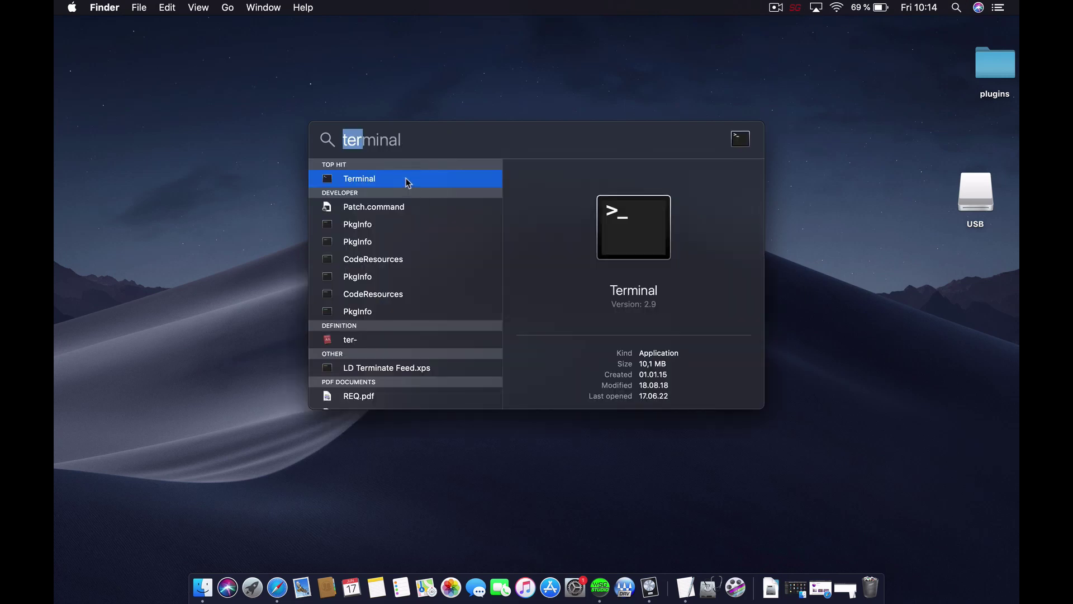
key("Return")
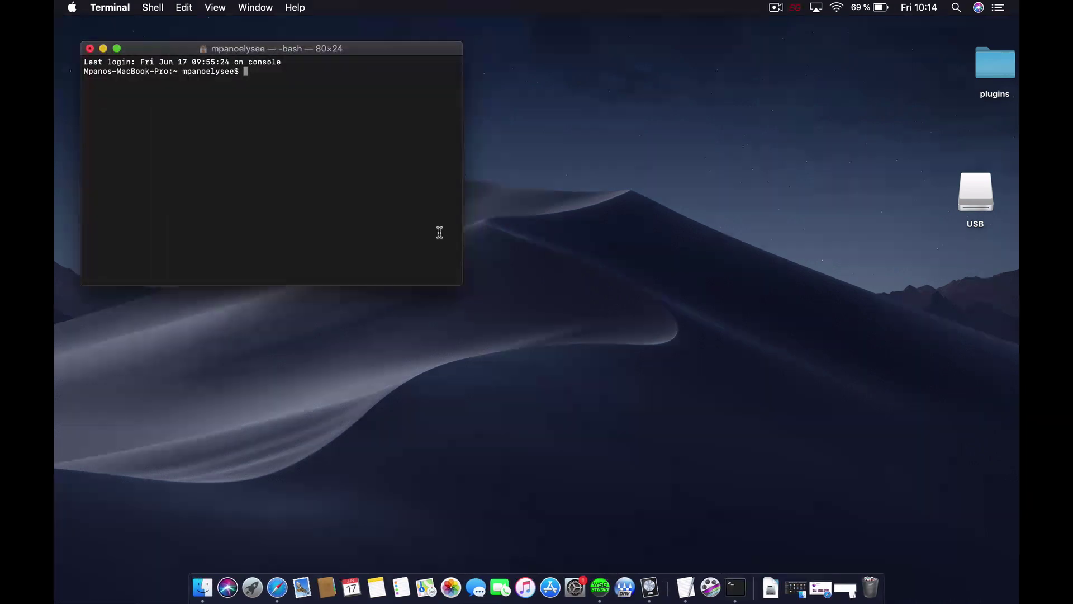
left_click_drag(462, 233, 645, 279)
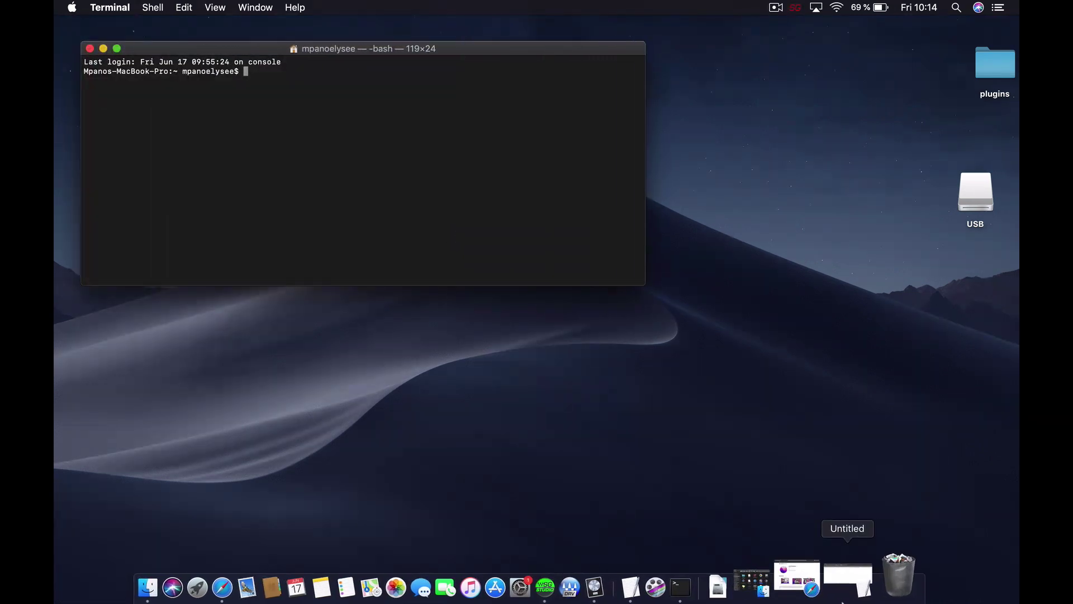
Copy the createinstallmedia command line from the TextEdit note and bring Terminal forward.
left_click(845, 591)
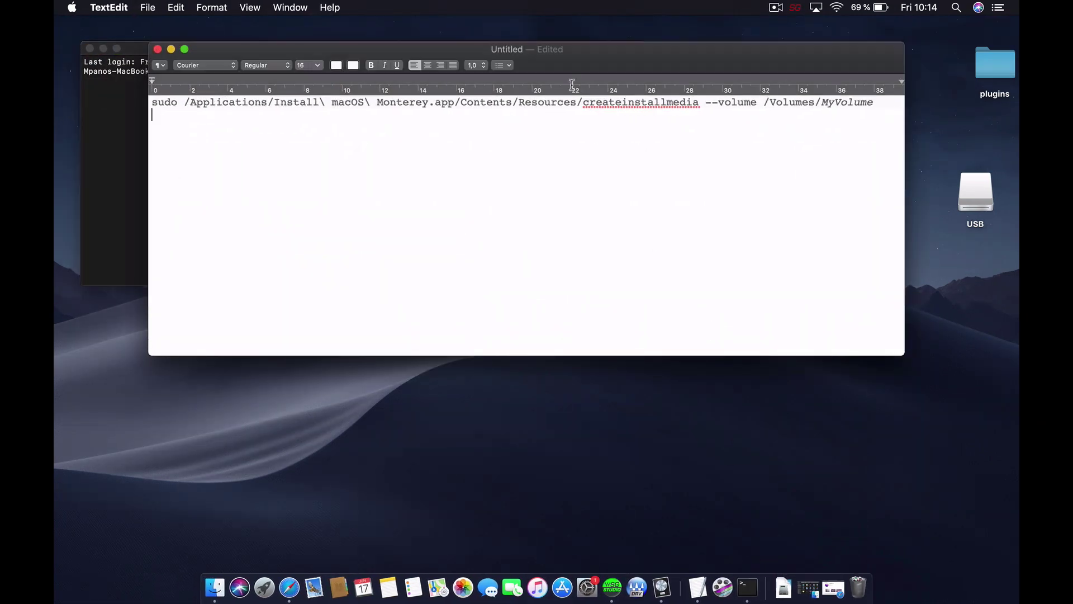
triple_click(557, 104)
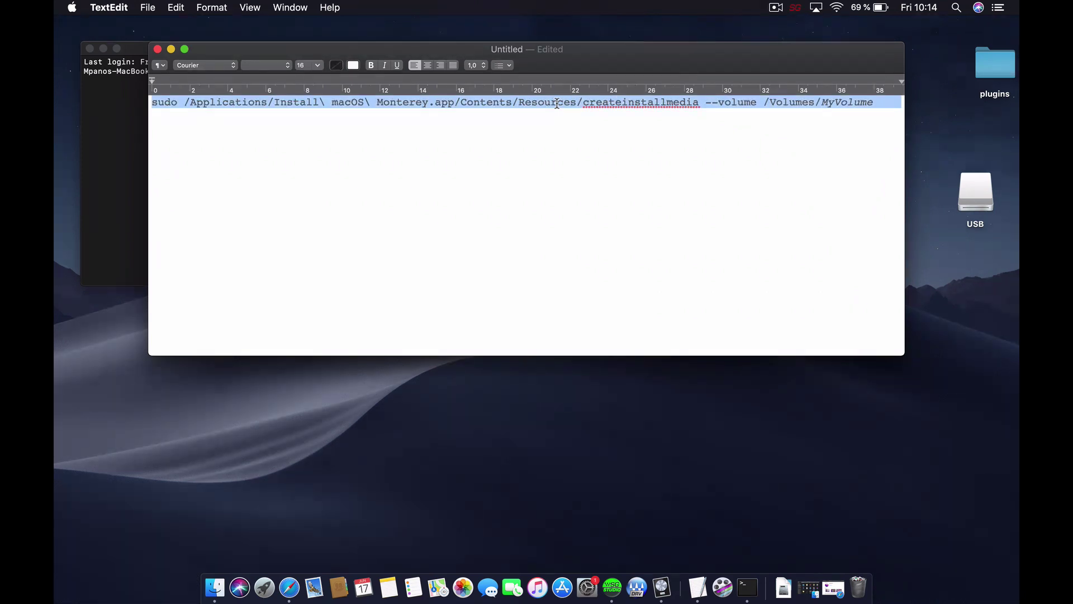
right_click(557, 104)
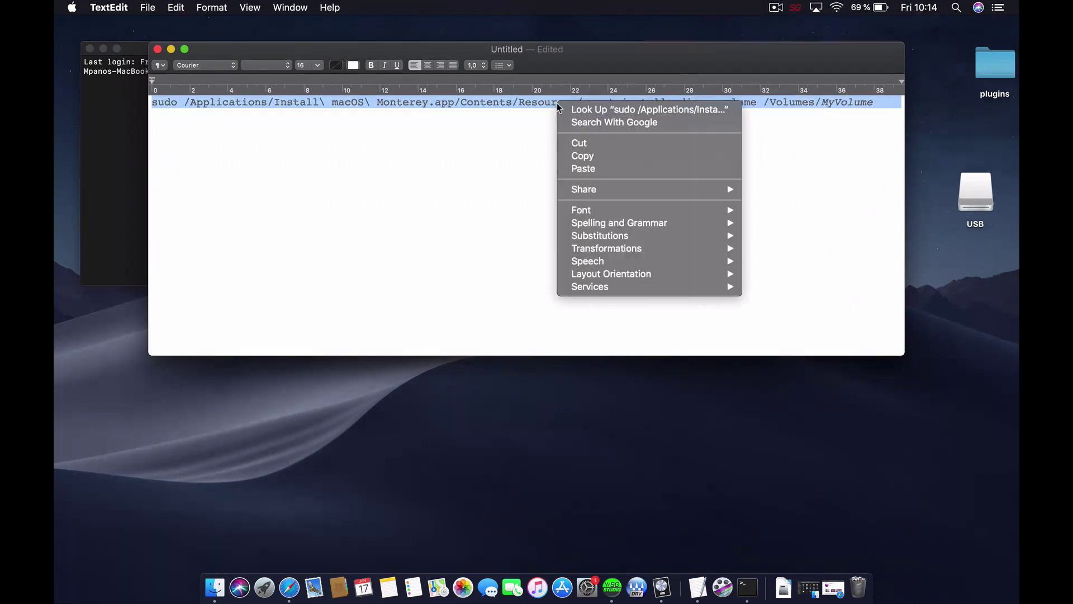
left_click(595, 156)
left_click(111, 171)
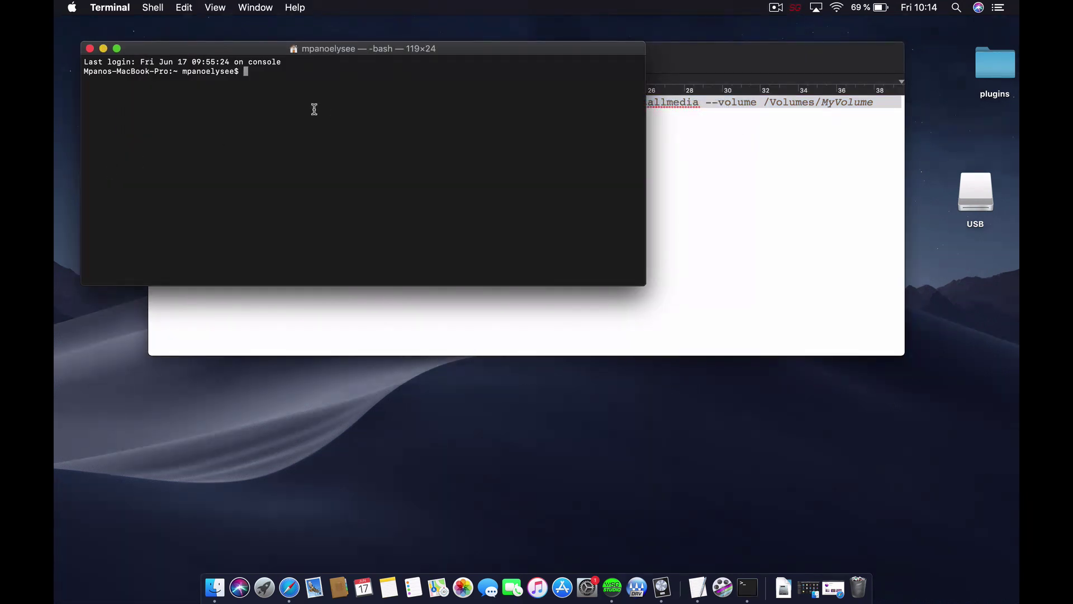
Paste the createinstallmedia command into Terminal and submit the administrator password.
right_click(314, 109)
left_click(341, 127)
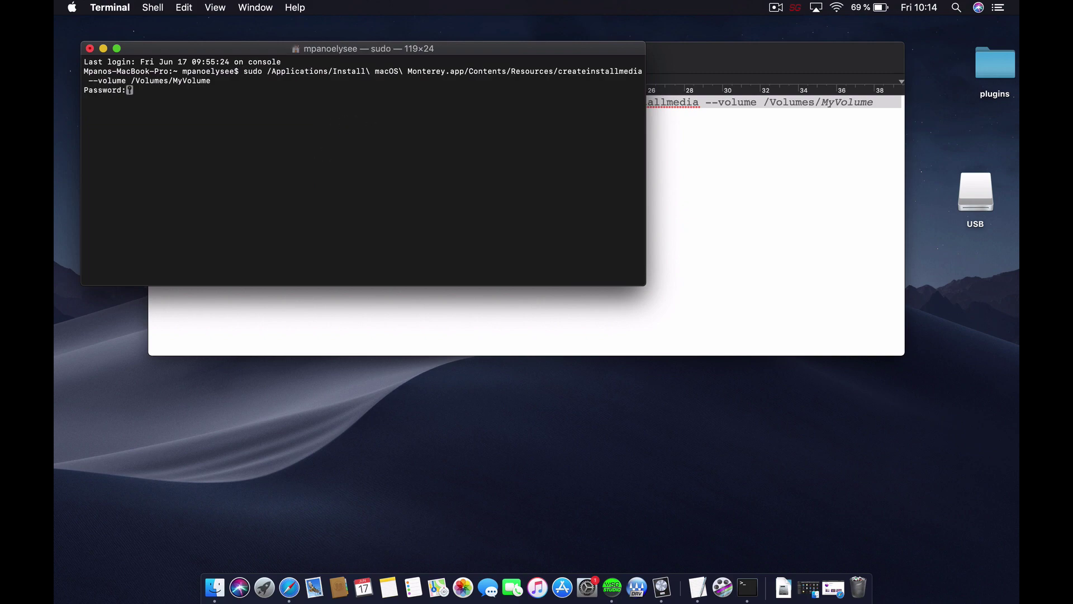
key("Return")
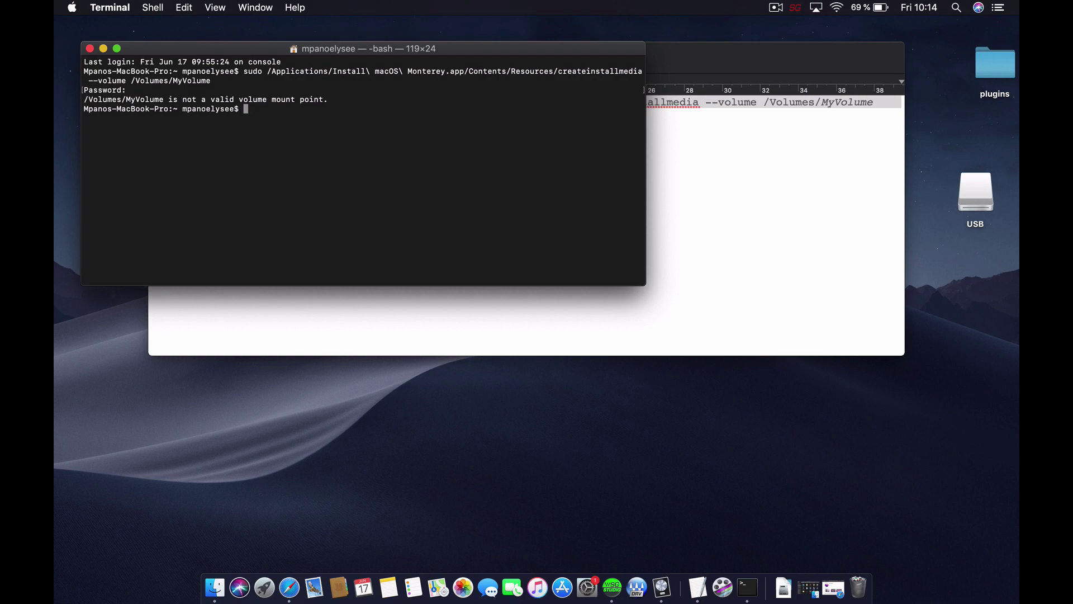
Recall the command, change /Volumes/MyVolume to /Volumes/USB, and rerun it.
key("Up")
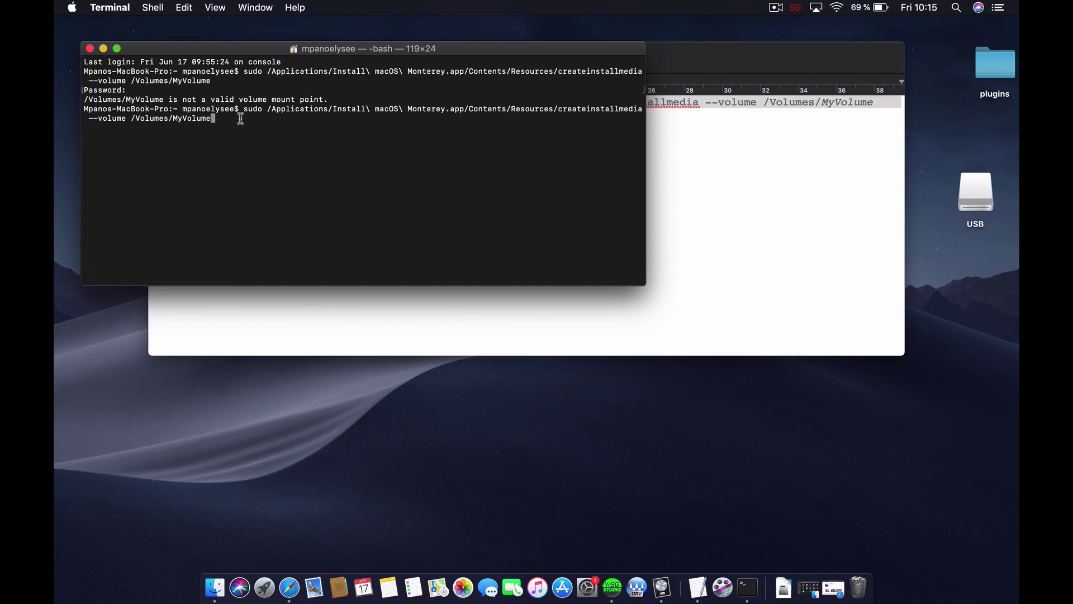
left_click_drag(218, 119, 177, 118)
left_click(250, 125)
key("BackSpace")
key("BackSpace")
key("BackSpace")
key("BackSpace")
key("BackSpace")
key("BackSpace")
key("BackSpace")
key("BackSpace")
type("USB")
key("Return")
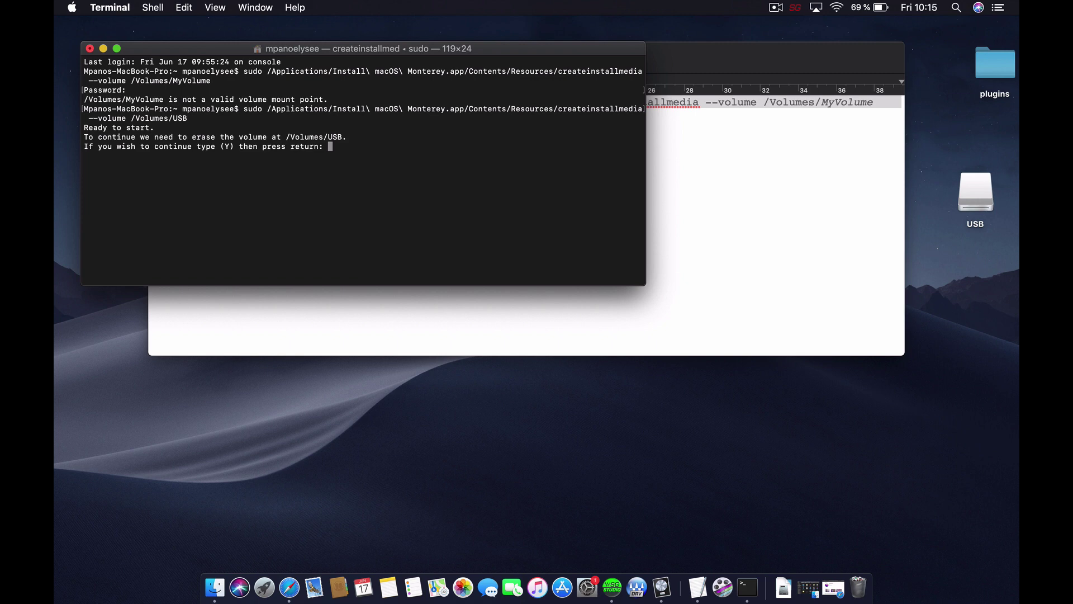
Answer y to erase the USB volume and let the Monterey install media finish.
type("y")
key("Return")
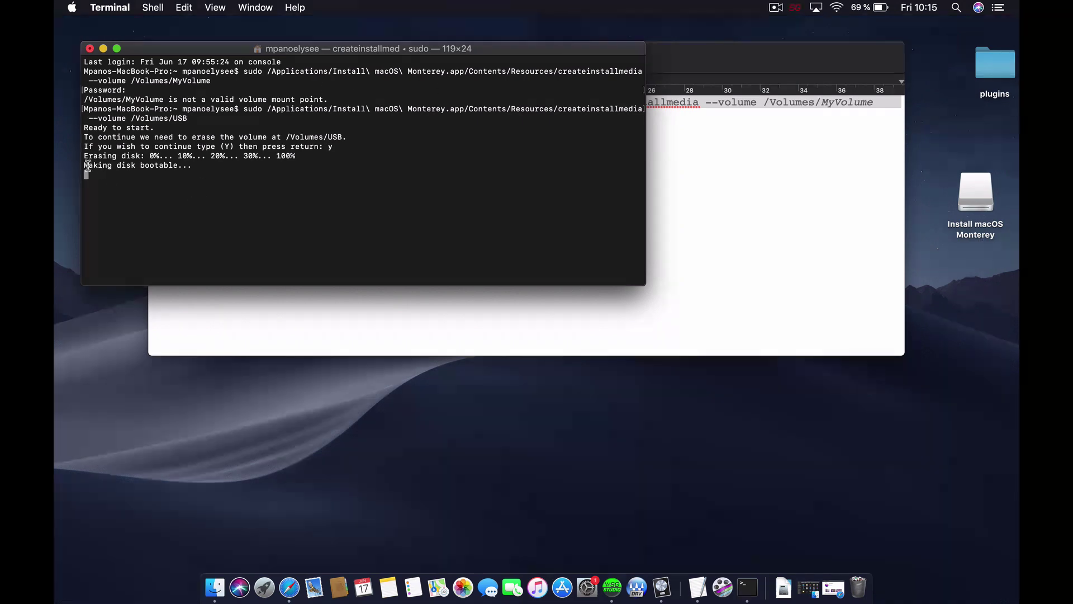
left_click_drag(81, 168, 96, 168)
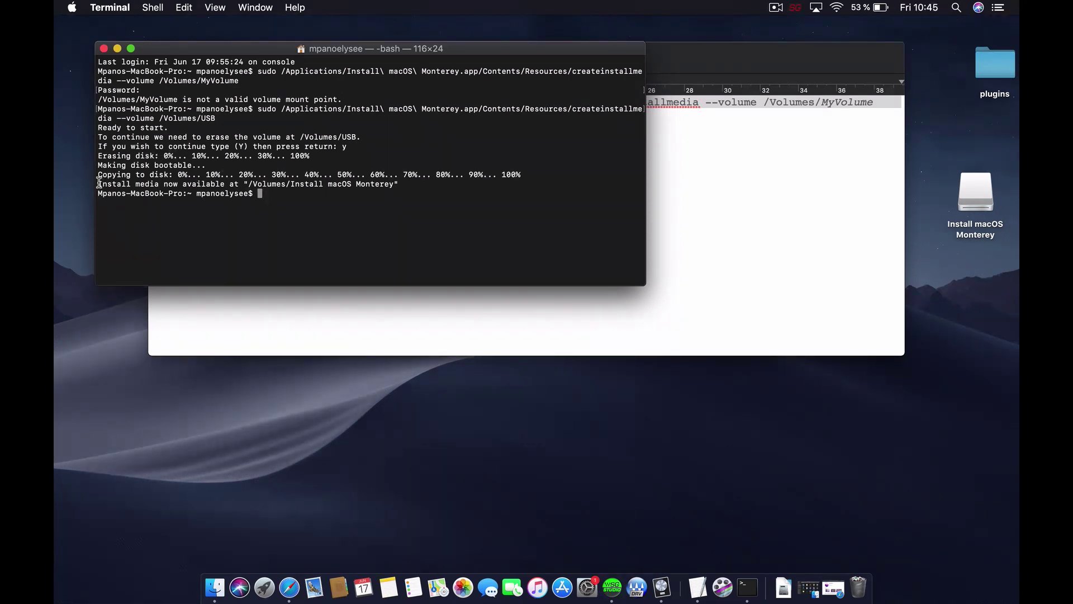
Select the 'Install media now available' message, then close the Terminal window.
left_click_drag(98, 183, 419, 185)
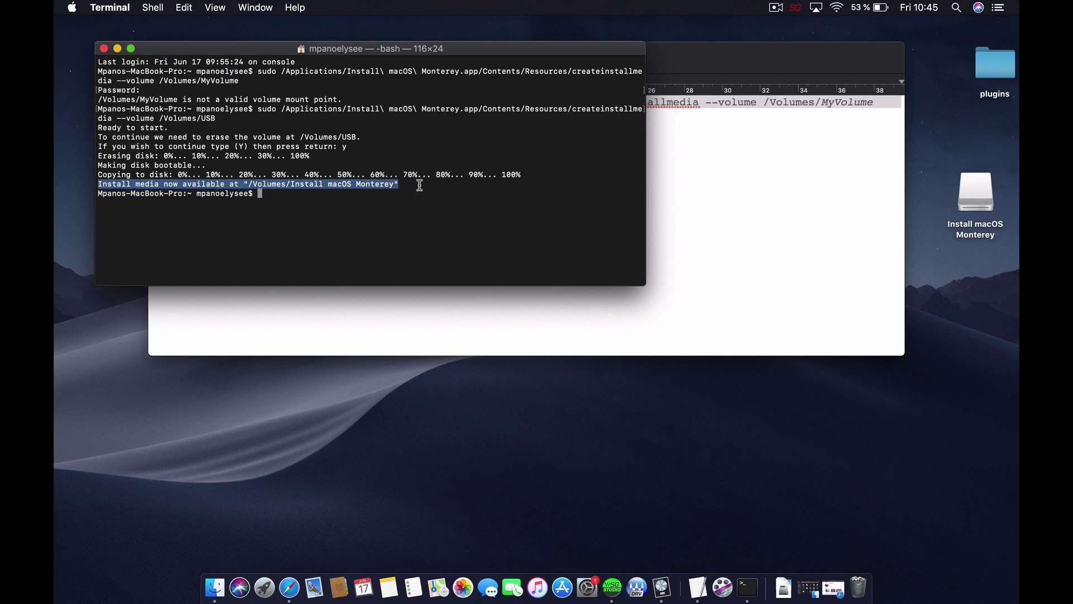
left_click(976, 201)
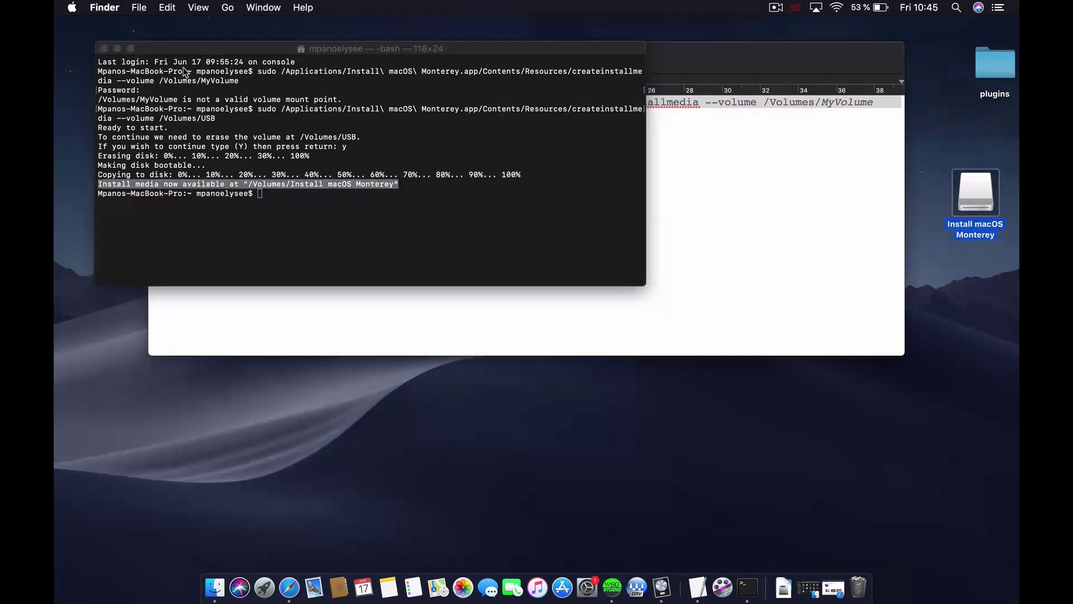
left_click(103, 48)
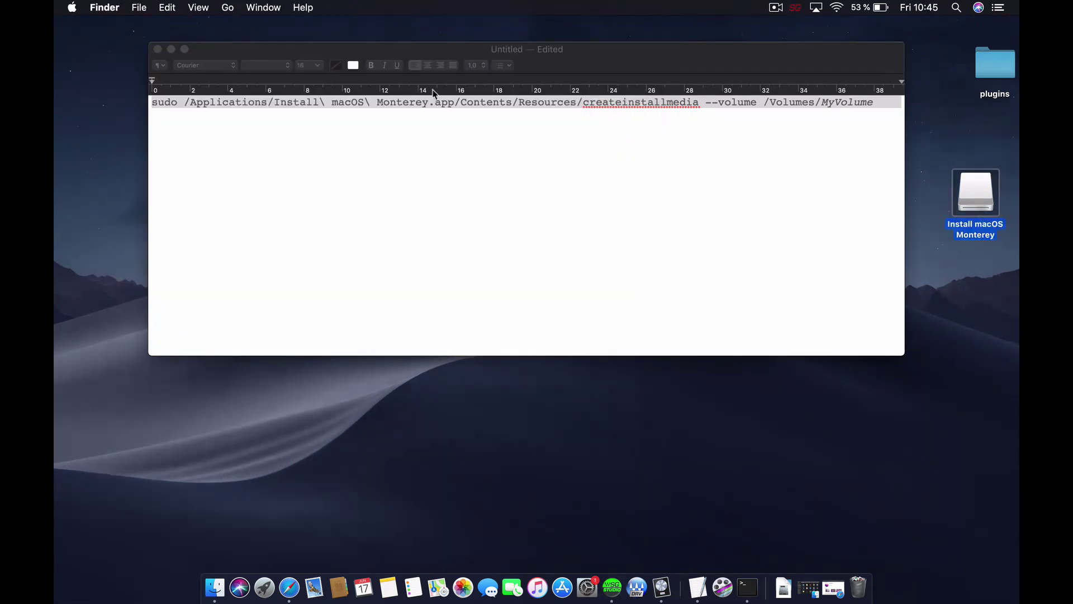
Eject the Install macOS Monterey disk and keep the unsaved command note open.
right_click(976, 230)
left_click(917, 255)
left_click(154, 49)
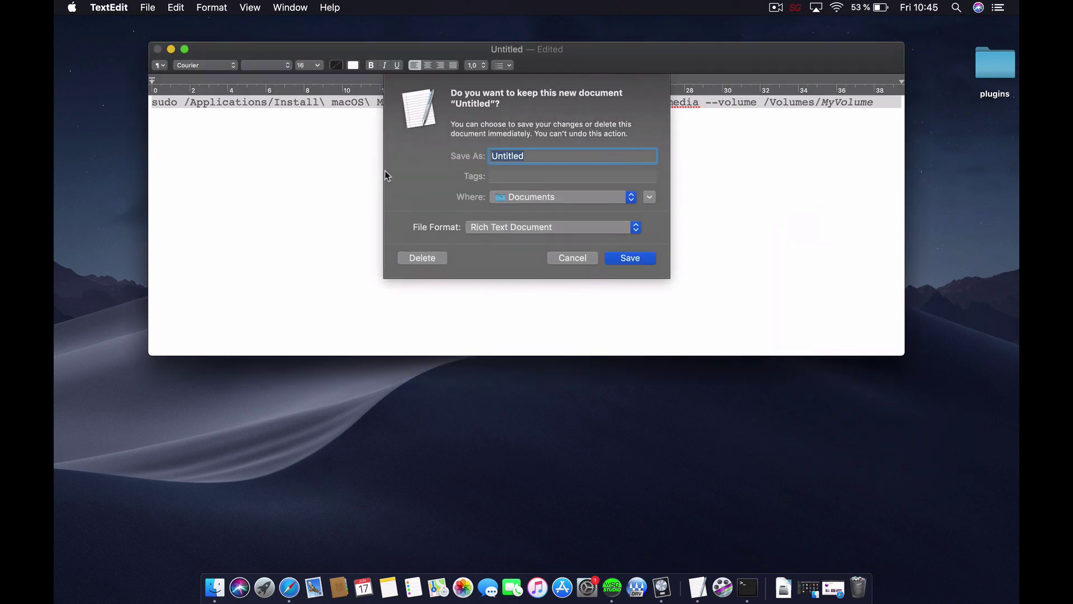
left_click(572, 258)
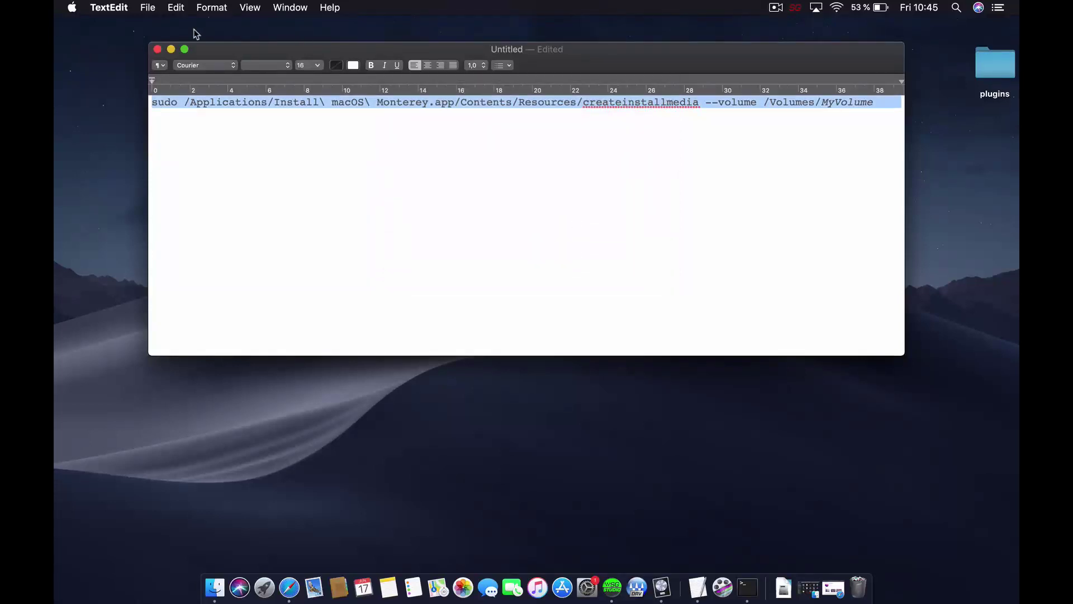